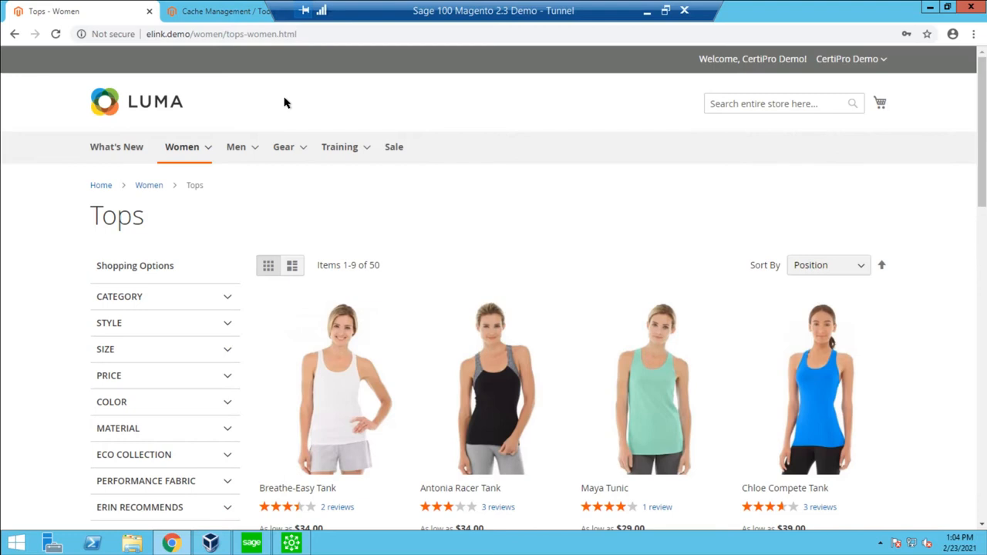
# Add the Breathe-Easy Tank in size XS and purple to the cart.
pyautogui.scroll(-1, 386, 301)
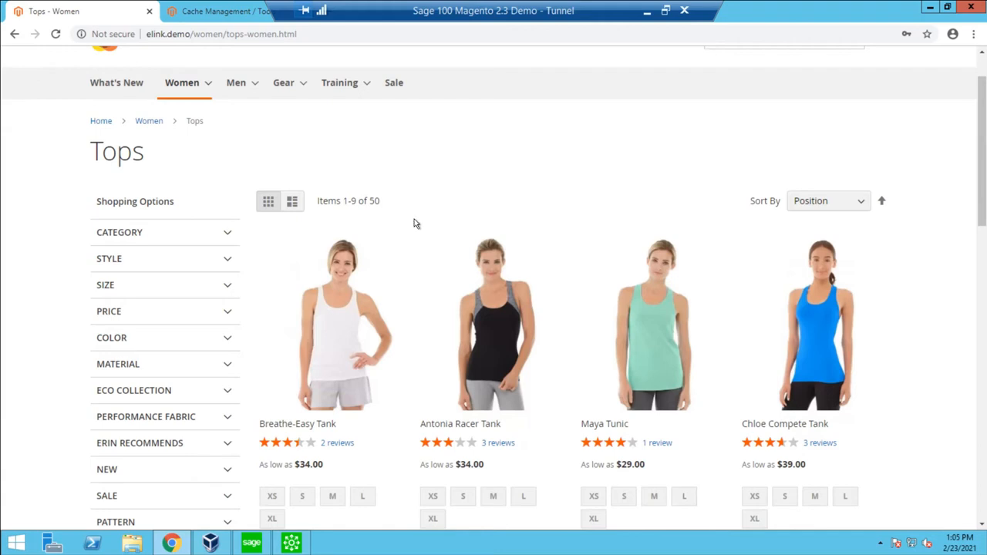
pyautogui.scroll(-1, 380, 225)
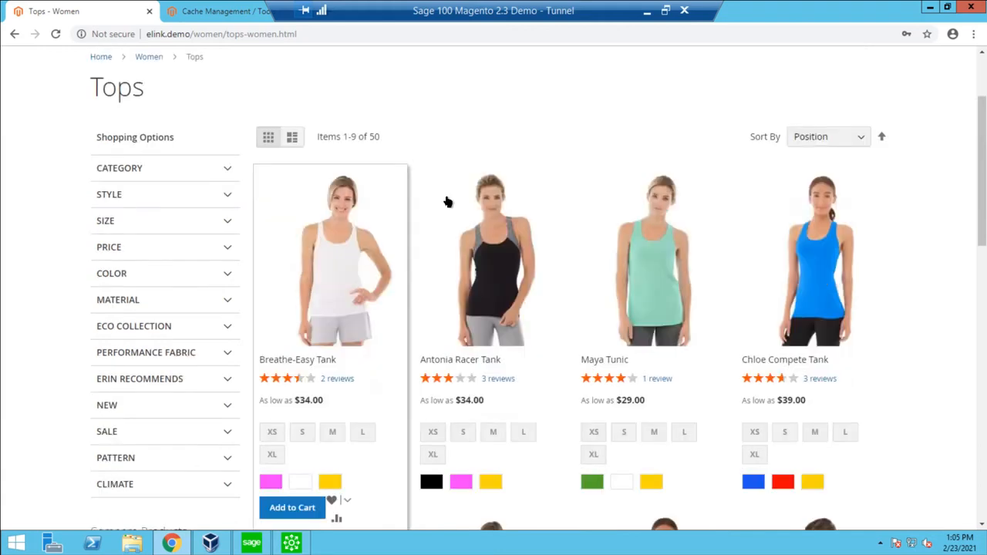
pyautogui.click(272, 433)
pyautogui.click(268, 487)
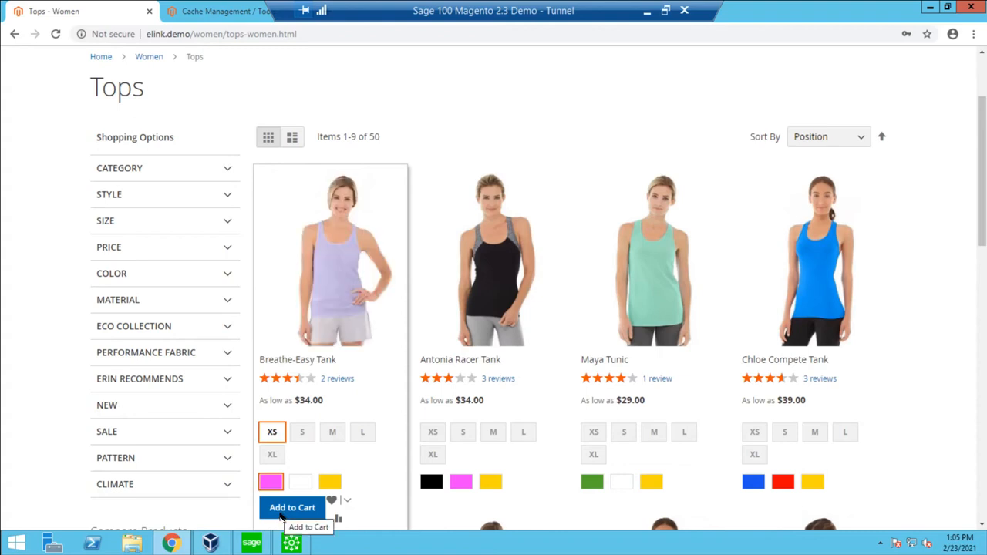
pyautogui.click(288, 503)
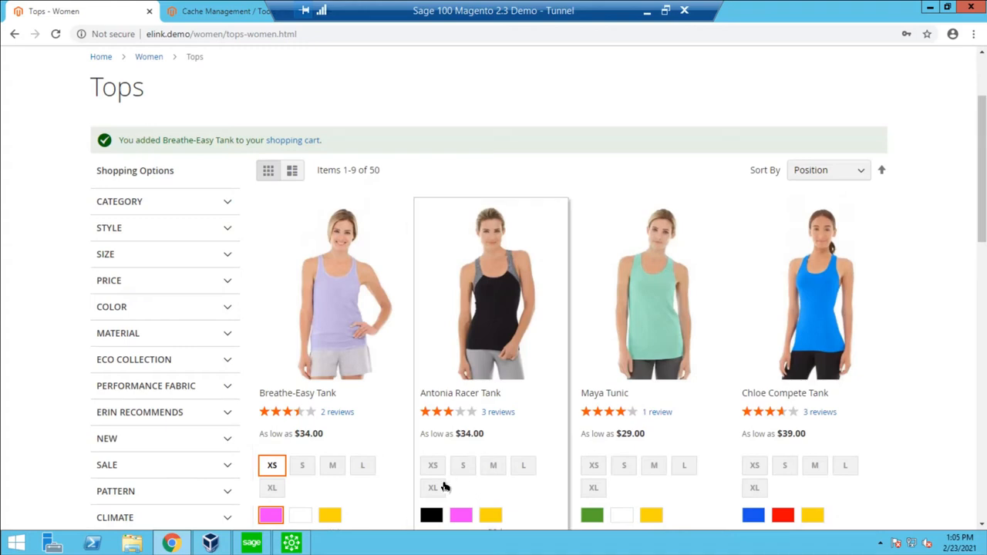
# Add the Antonia Racer Tank in size XS and black to the cart.
pyautogui.scroll(-1, 392, 491)
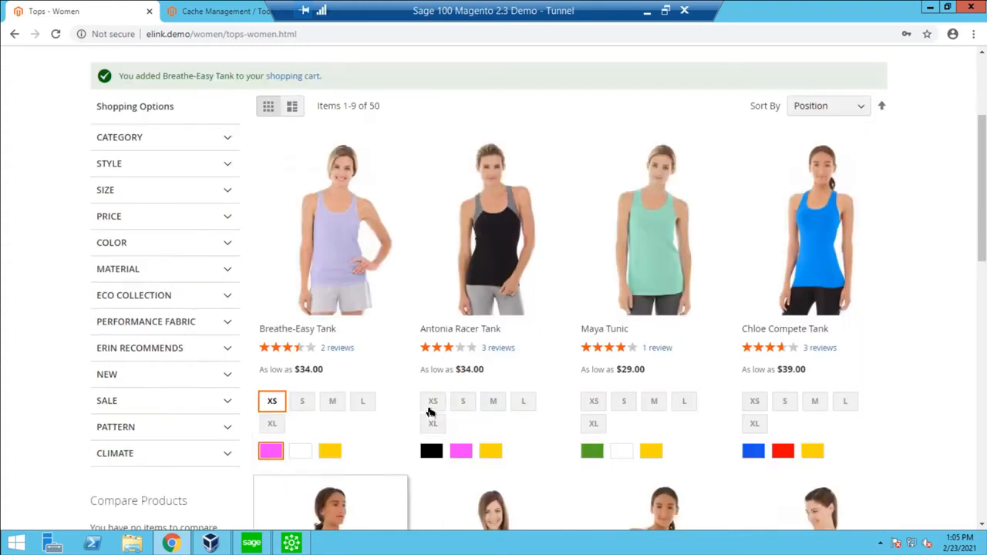
pyautogui.click(432, 453)
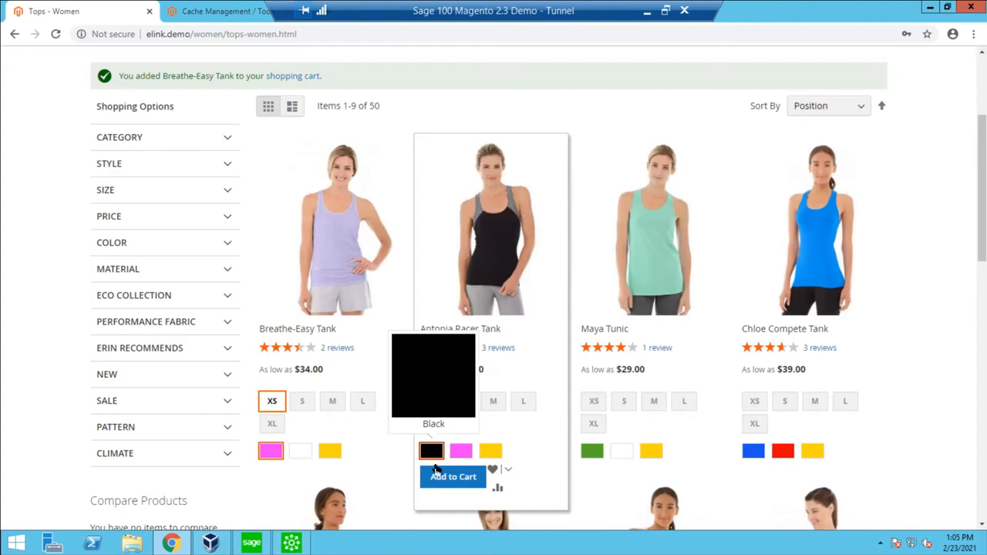
pyautogui.click(453, 478)
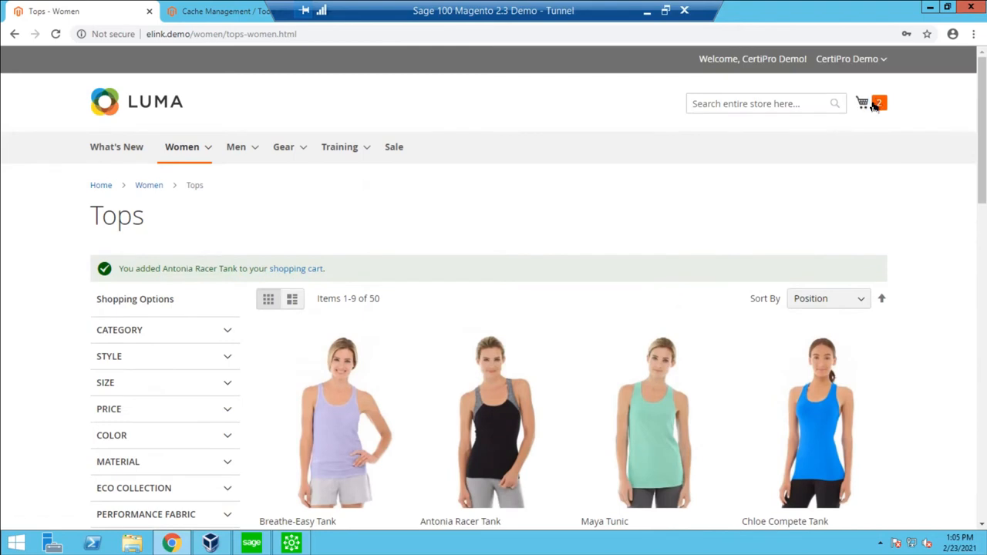
# Check out the cart, keeping the preselected shipping address and the Table Rate shipping method, and continue to payment.
pyautogui.click(876, 107)
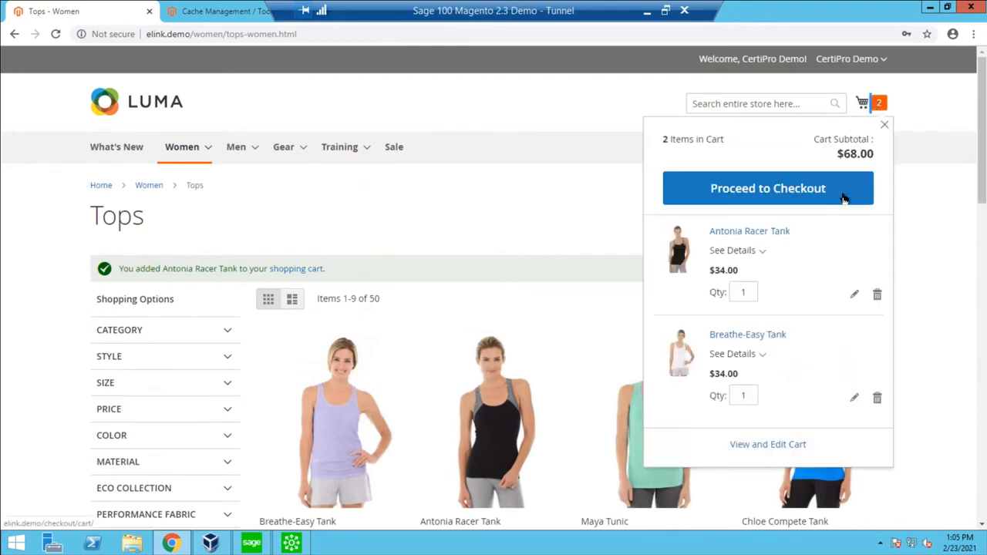
pyautogui.click(844, 199)
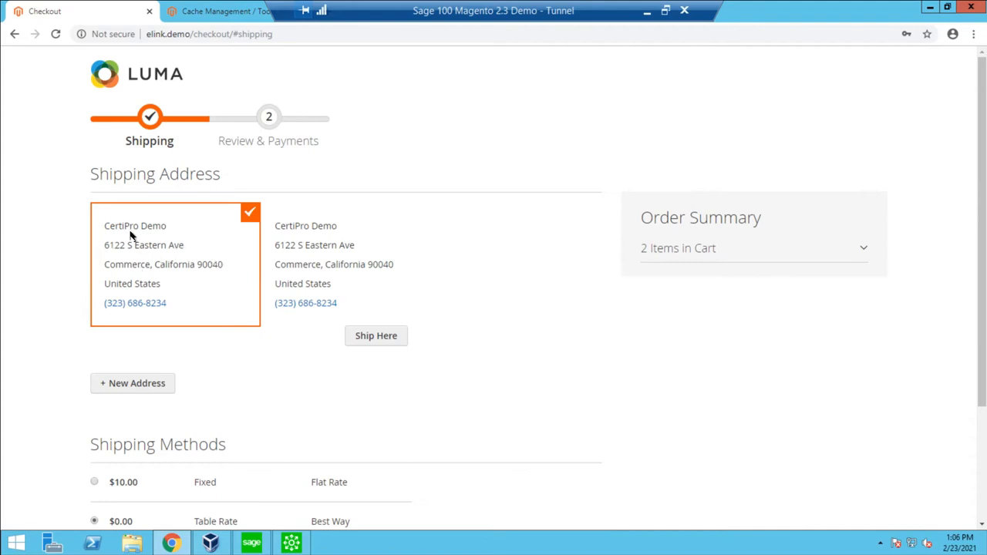
pyautogui.scroll(-1, 251, 366)
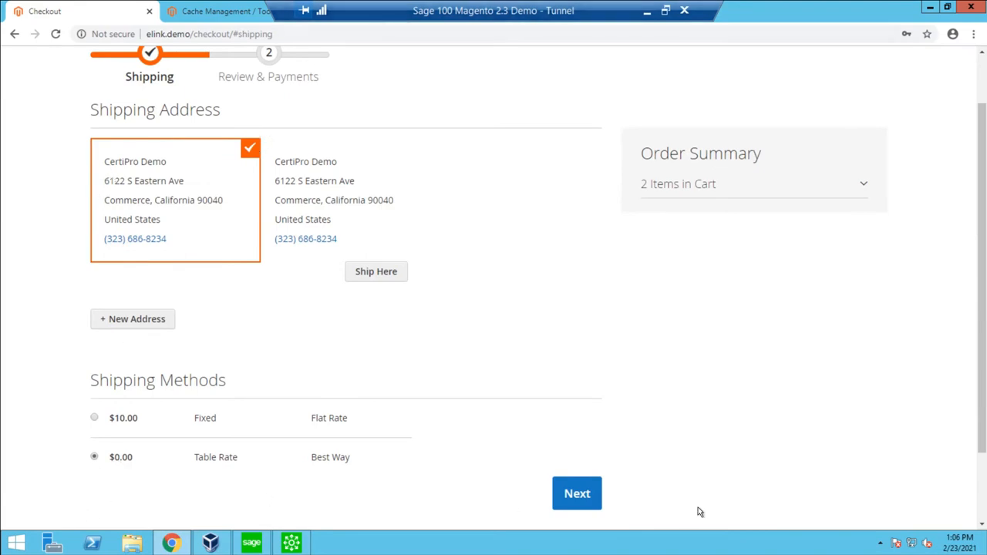
pyautogui.click(577, 501)
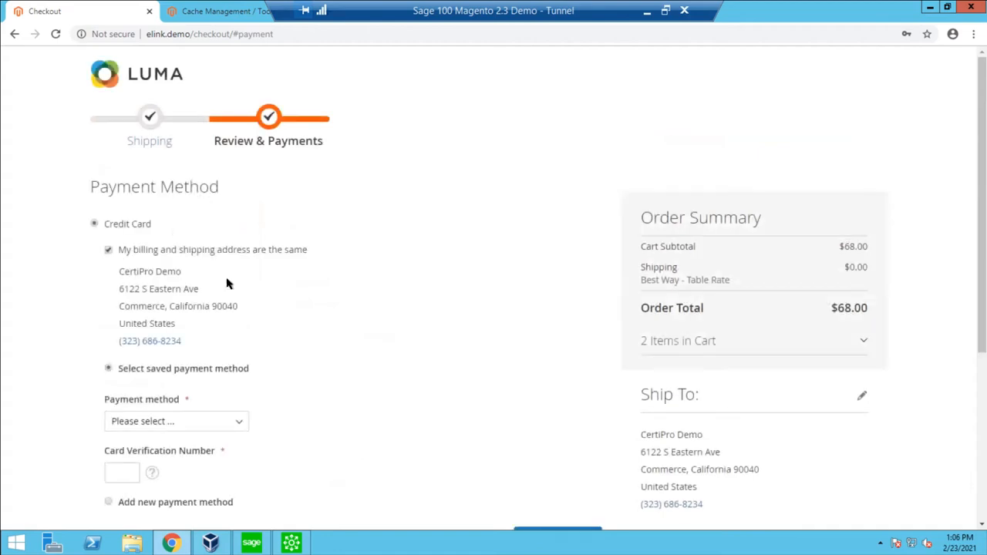
# Select Bill Me as the payment method.
pyautogui.scroll(-1, 124, 222)
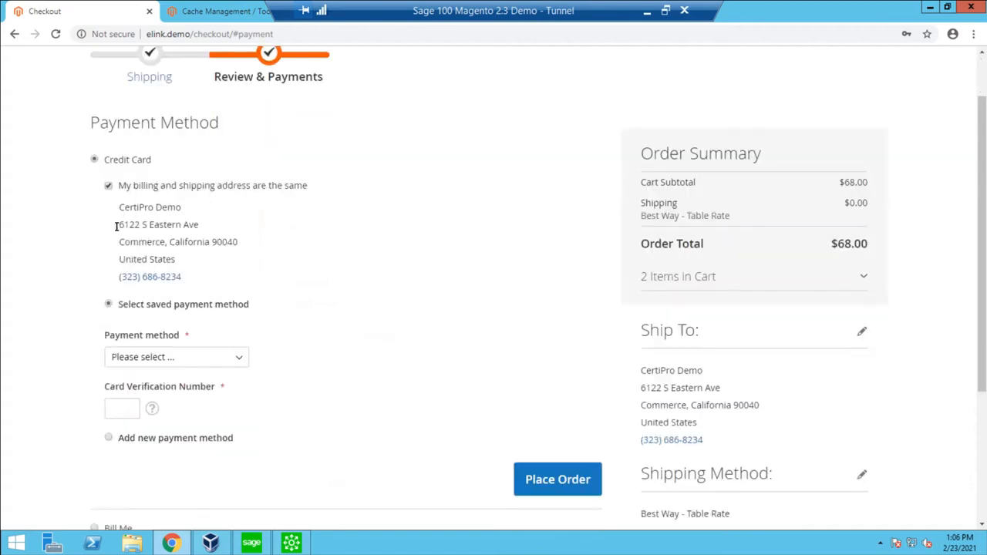
pyautogui.scroll(-1, 81, 378)
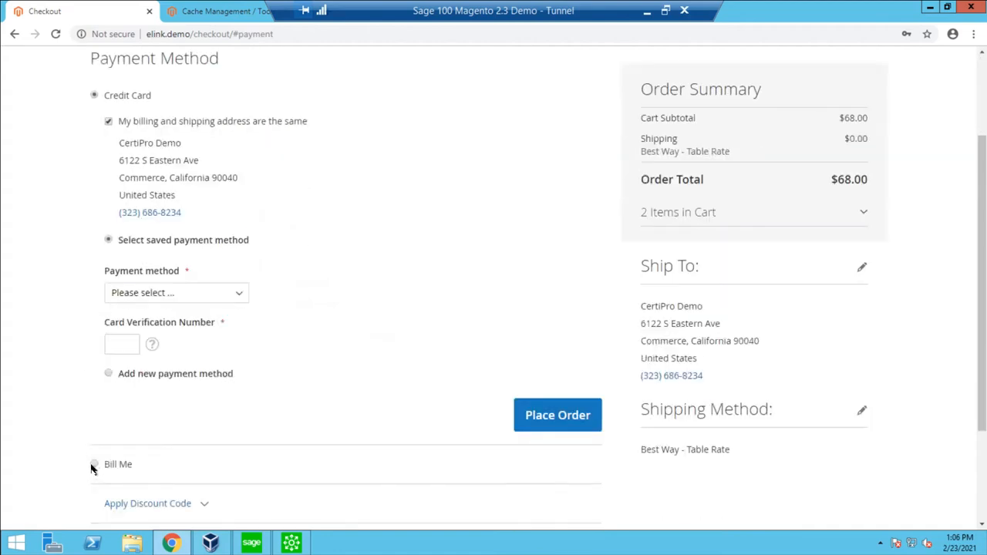
pyautogui.click(94, 465)
pyautogui.scroll(2, 98, 229)
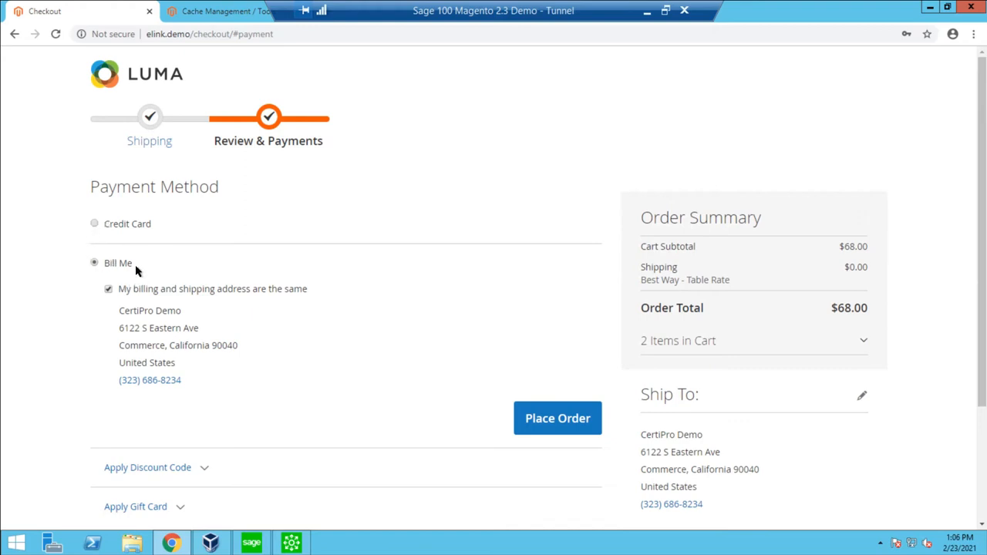
# Pay by credit card with the saved DEMO CARD Visa, enter its card verification number, and place the order.
pyautogui.click(108, 230)
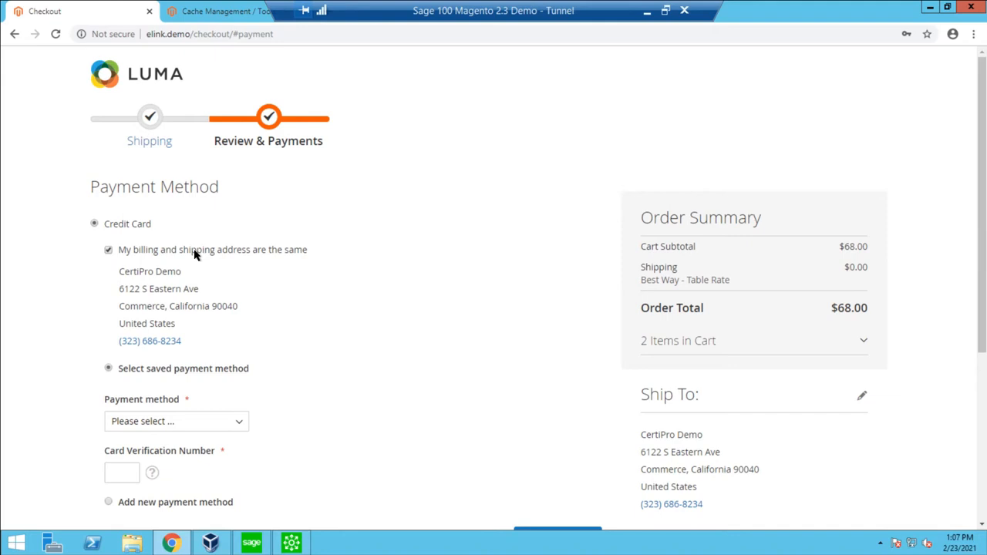
pyautogui.scroll(-1, 164, 362)
pyautogui.click(166, 360)
pyautogui.click(220, 399)
pyautogui.click(136, 406)
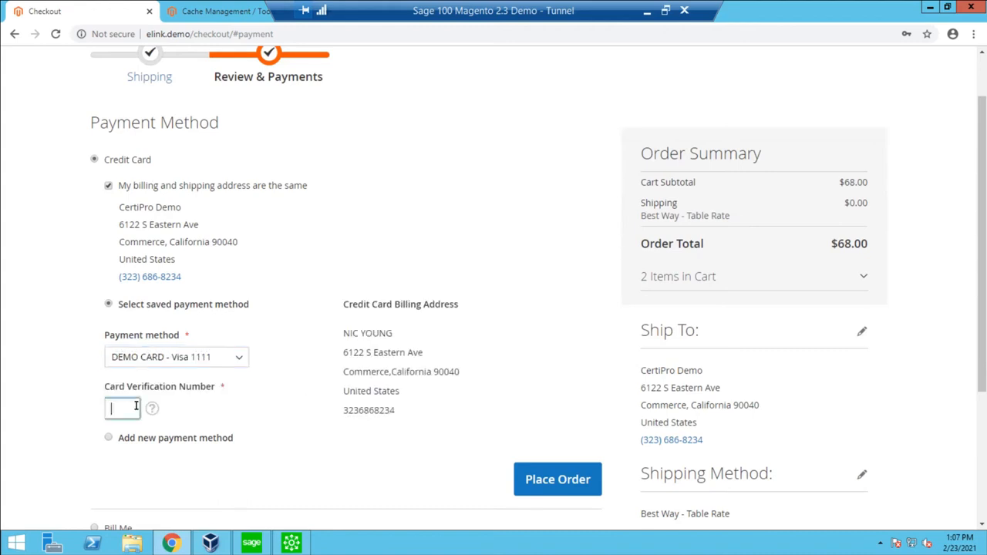
pyautogui.write('123')
pyautogui.click(569, 480)
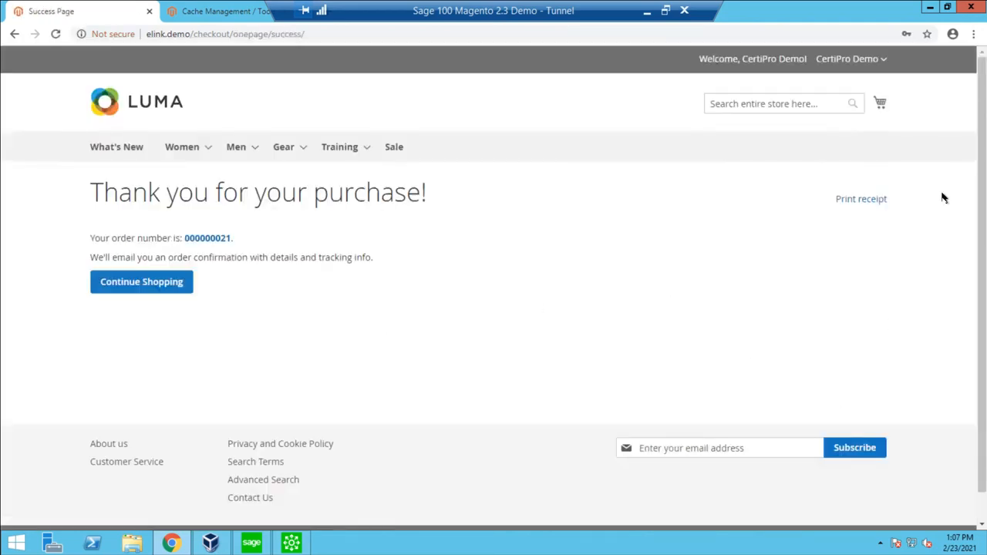
# Open My Sales Orders in the customer account and review the order listed under Pending Orders.
pyautogui.click(847, 59)
pyautogui.click(816, 81)
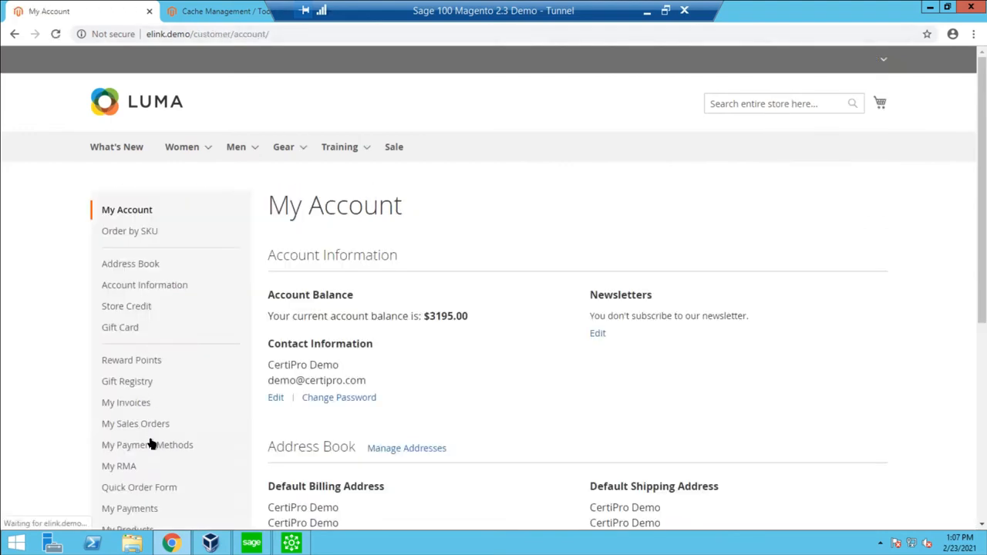
pyautogui.scroll(-1, 135, 370)
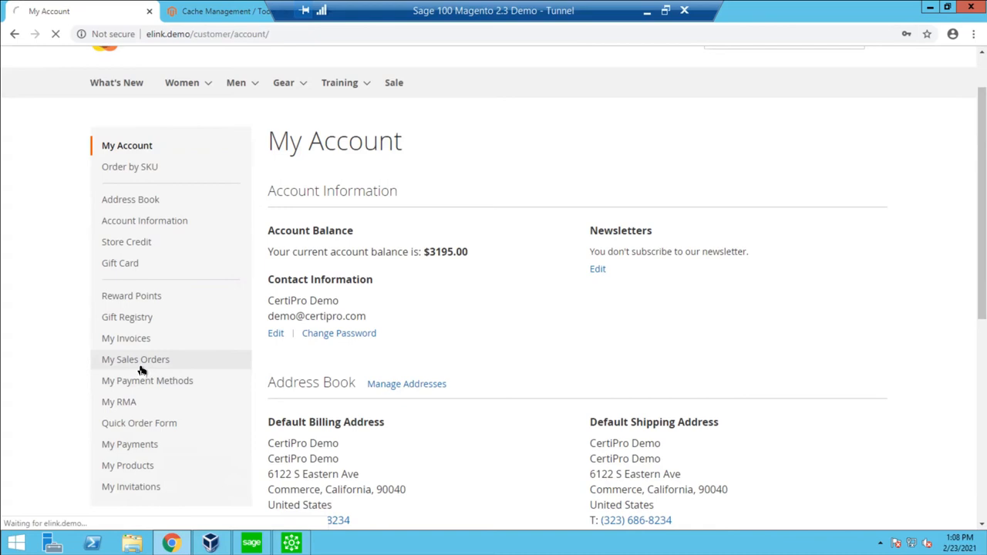
pyautogui.click(143, 369)
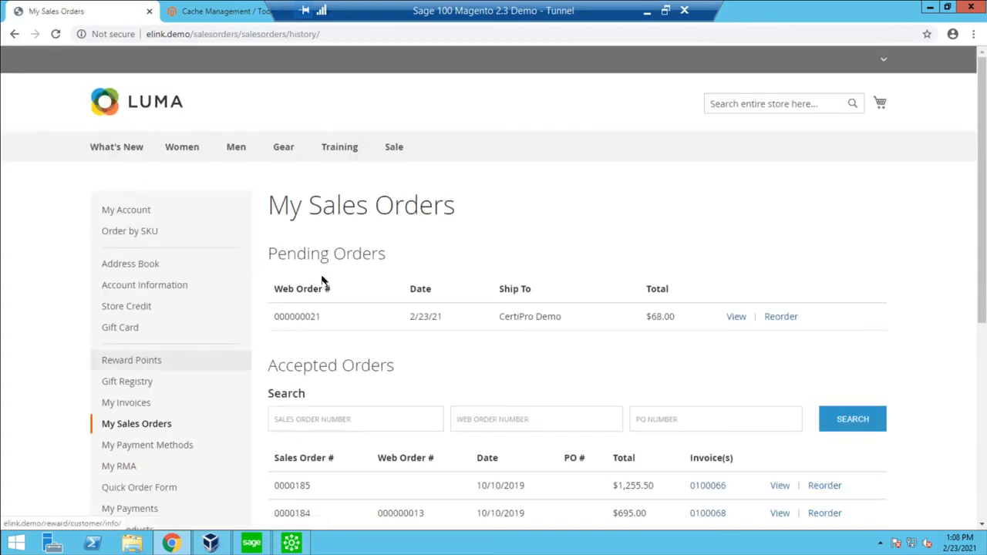
pyautogui.moveTo(550, 330); pyautogui.dragTo(608, 315)
pyautogui.click(608, 313)
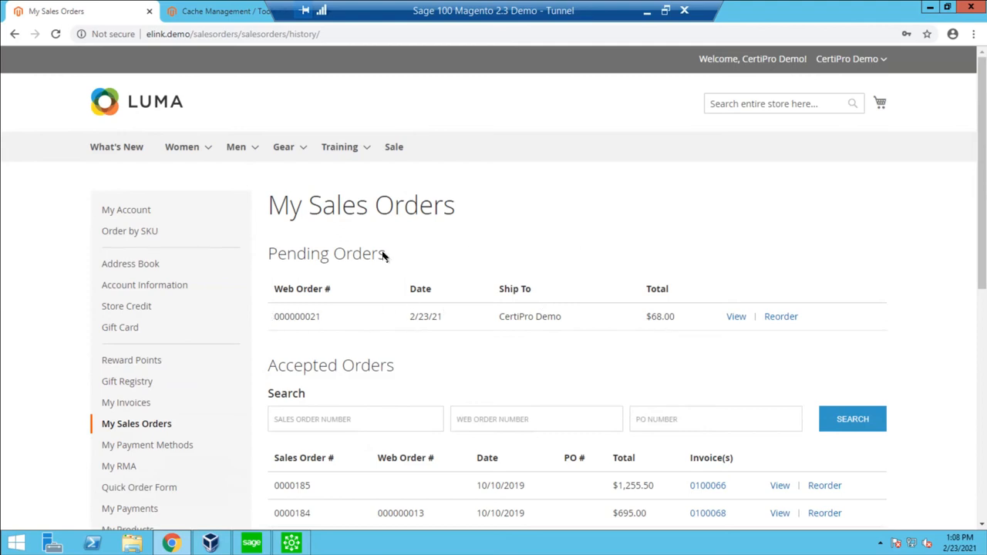
# Refresh the sales orders page and check the newest accepted order's web order and sales order numbers.
pyautogui.click(55, 35)
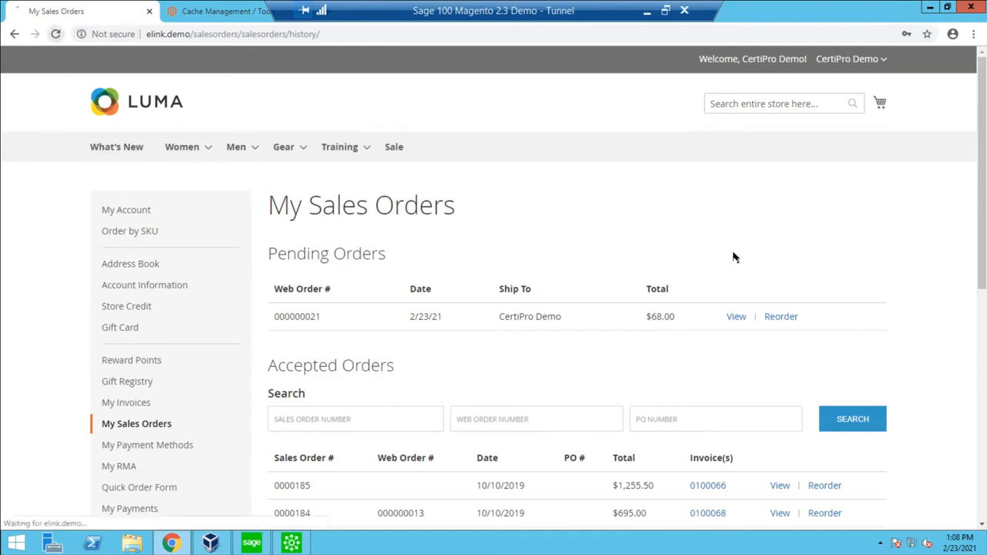
pyautogui.moveTo(307, 291); pyautogui.dragTo(463, 300)
pyautogui.click(464, 300)
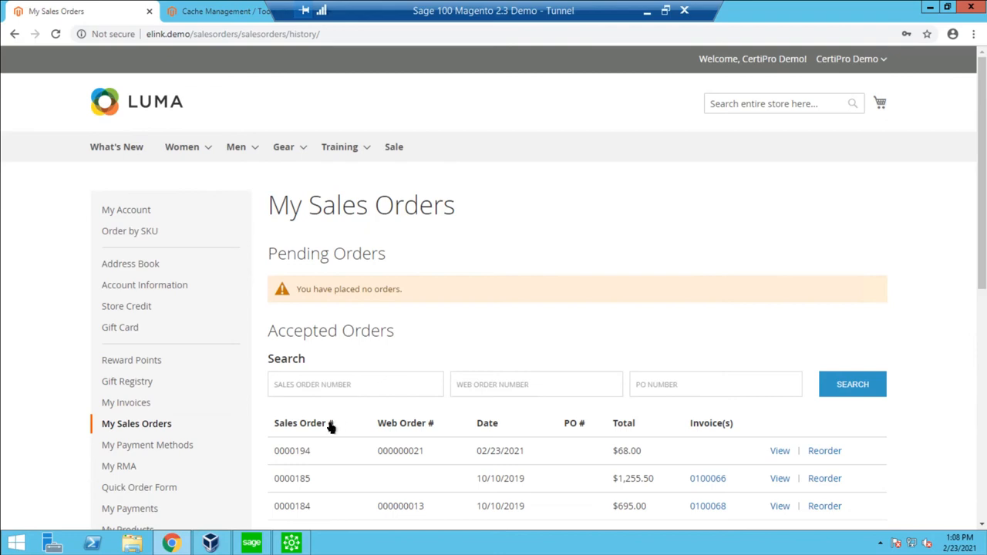
pyautogui.scroll(-1, 313, 409)
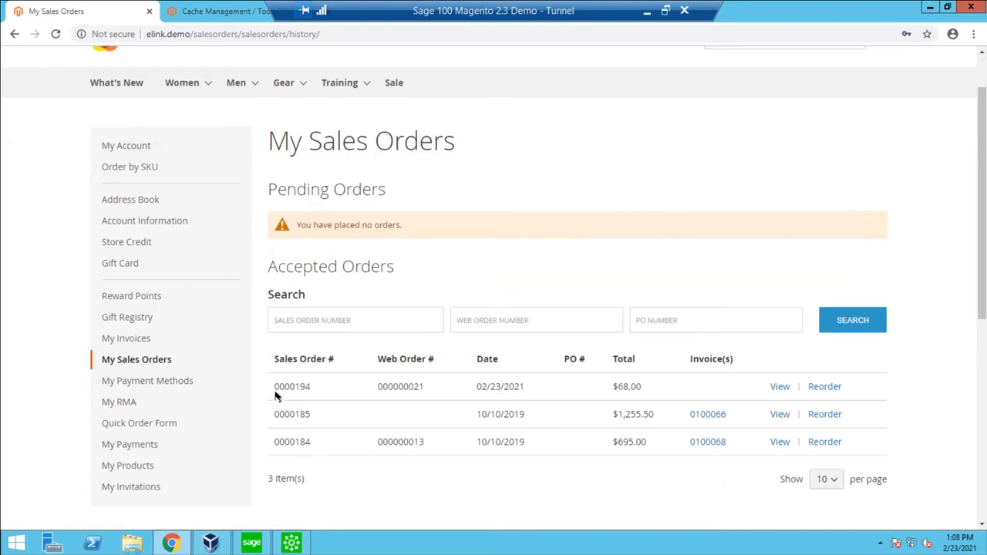
pyautogui.moveTo(270, 395); pyautogui.dragTo(412, 393)
pyautogui.doubleClick(409, 393)
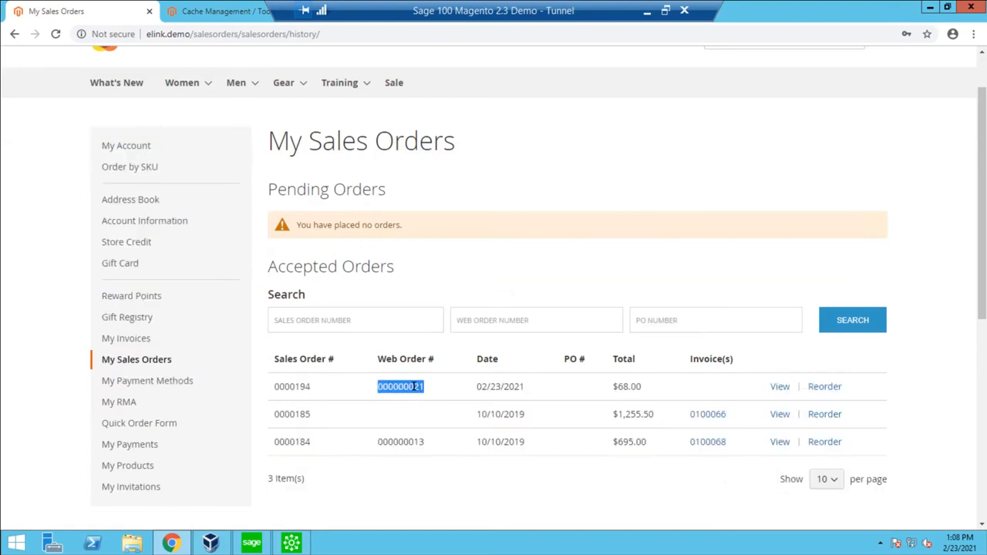
pyautogui.doubleClick(291, 389)
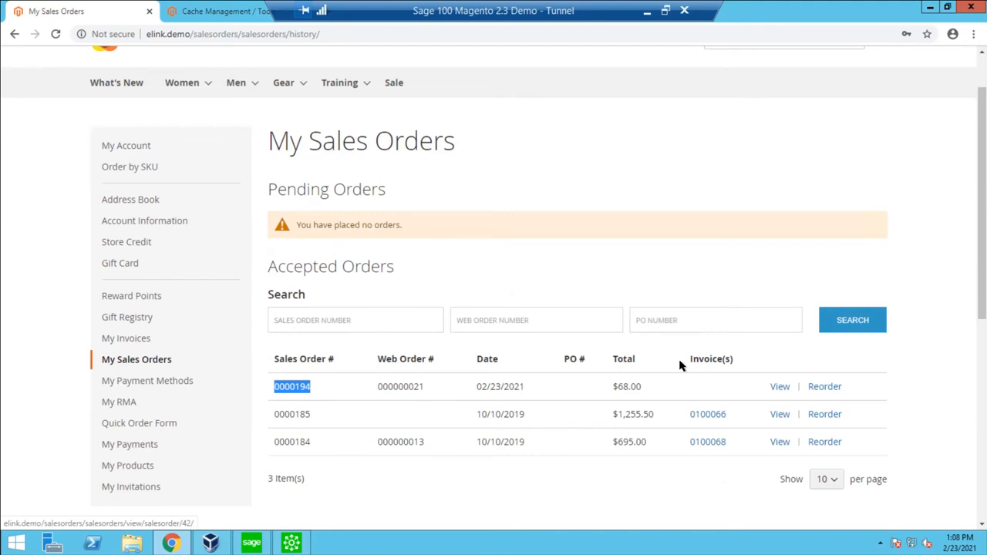
# View the newest accepted order's details and examine the quantity and price of its items.
pyautogui.click(778, 387)
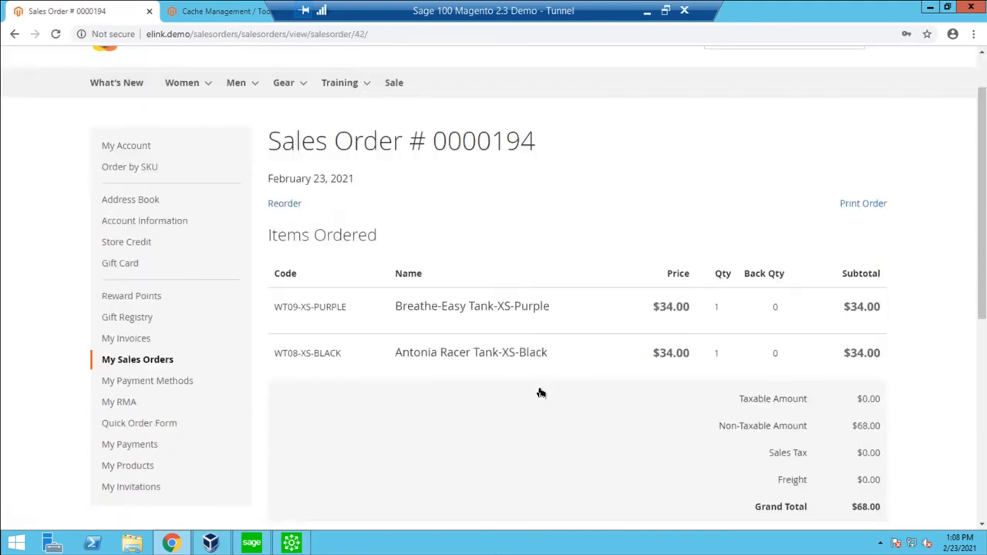
pyautogui.scroll(-1, 486, 231)
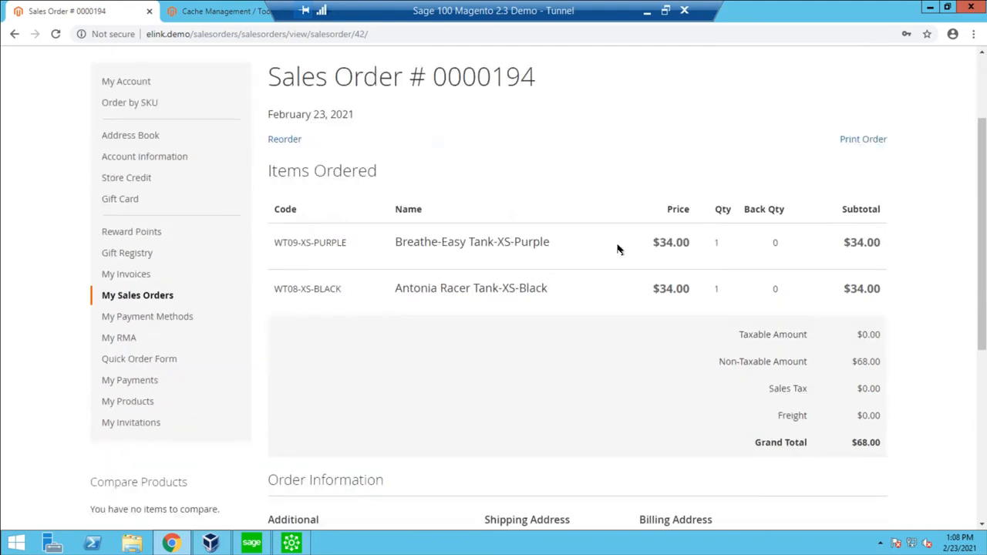
pyautogui.doubleClick(716, 244)
pyautogui.moveTo(664, 242); pyautogui.dragTo(668, 242)
pyautogui.scroll(1, 314, 287)
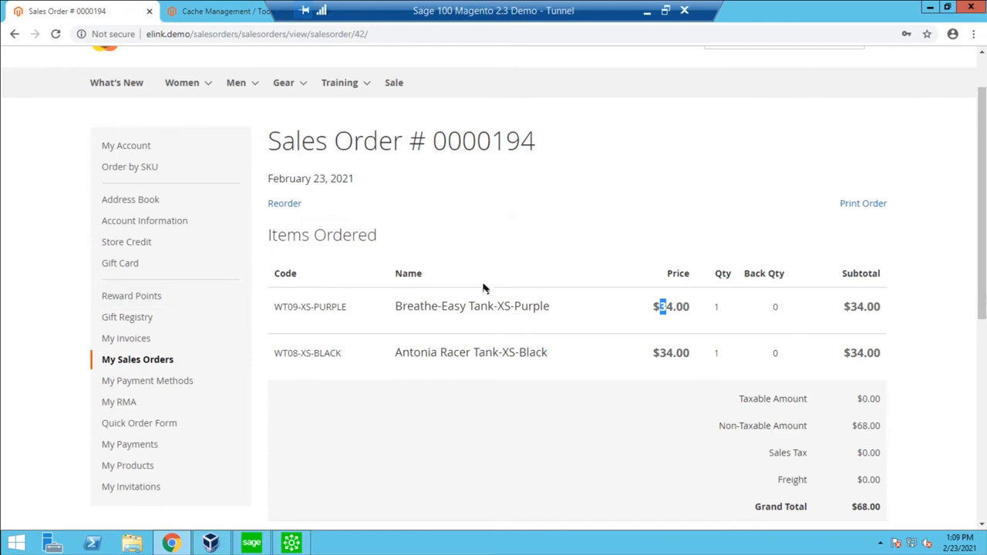
pyautogui.click(359, 296)
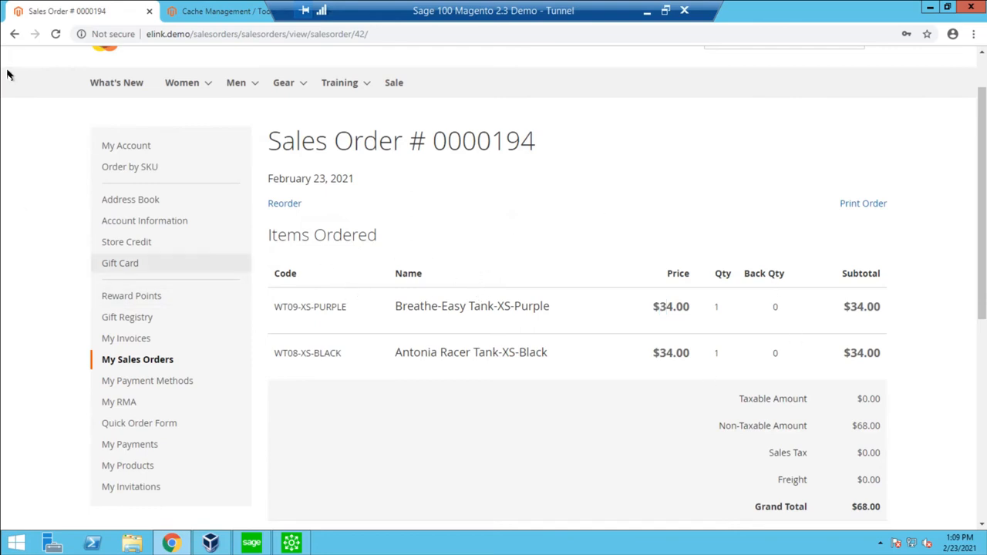
# Return to the sales orders list and examine the accepted order that has no web order number.
pyautogui.hotkey('alt', 'Left')
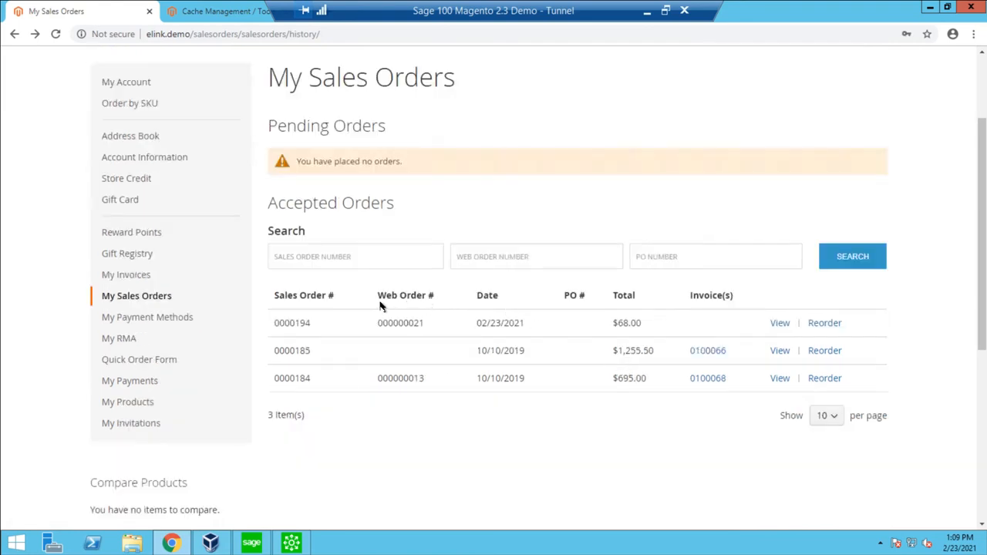
pyautogui.doubleClick(300, 350)
pyautogui.click(645, 351)
# Switch to Sage 100 Sales Order Entry and pick the new web order from the Web Orders lookup view, sorted by Web Order #.
pyautogui.click(292, 545)
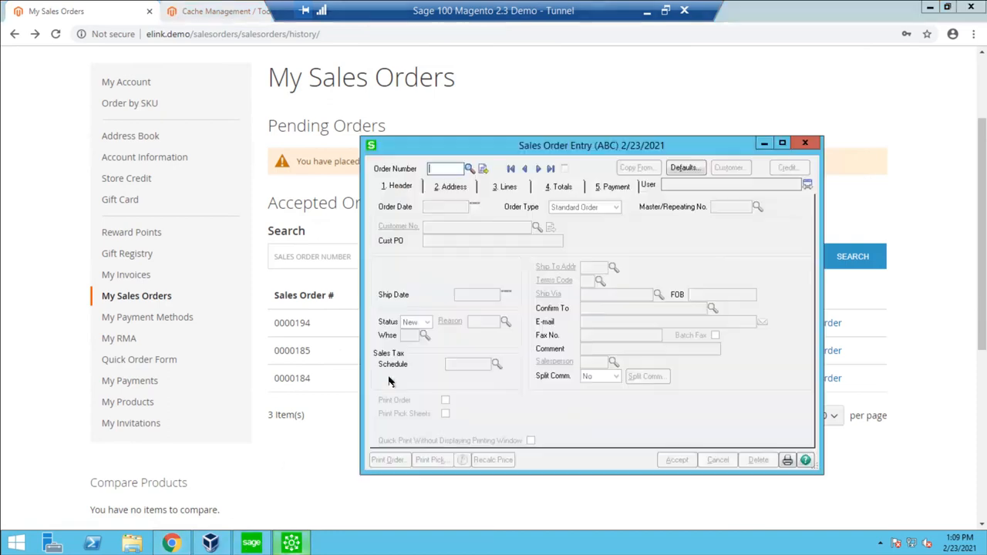
pyautogui.click(469, 168)
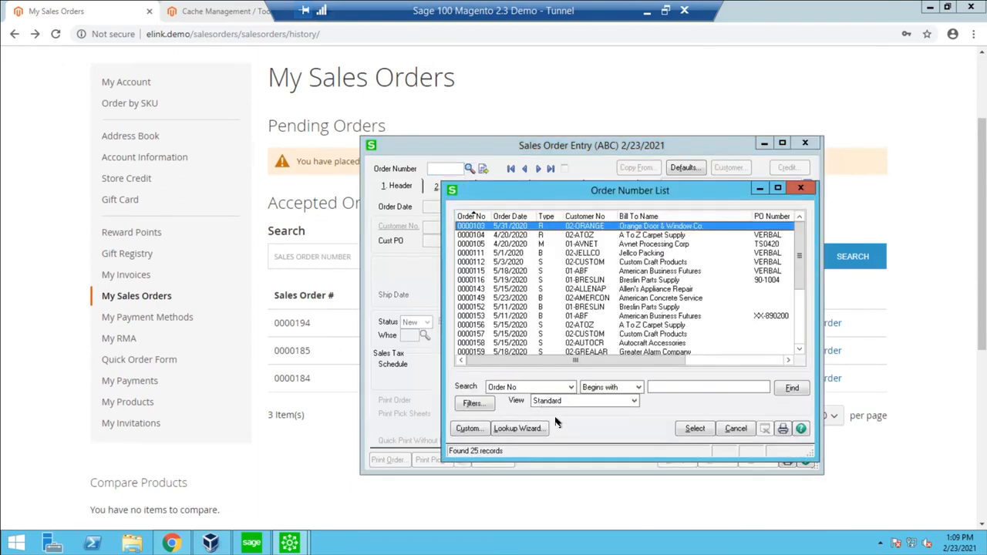
pyautogui.click(540, 402)
pyautogui.click(557, 421)
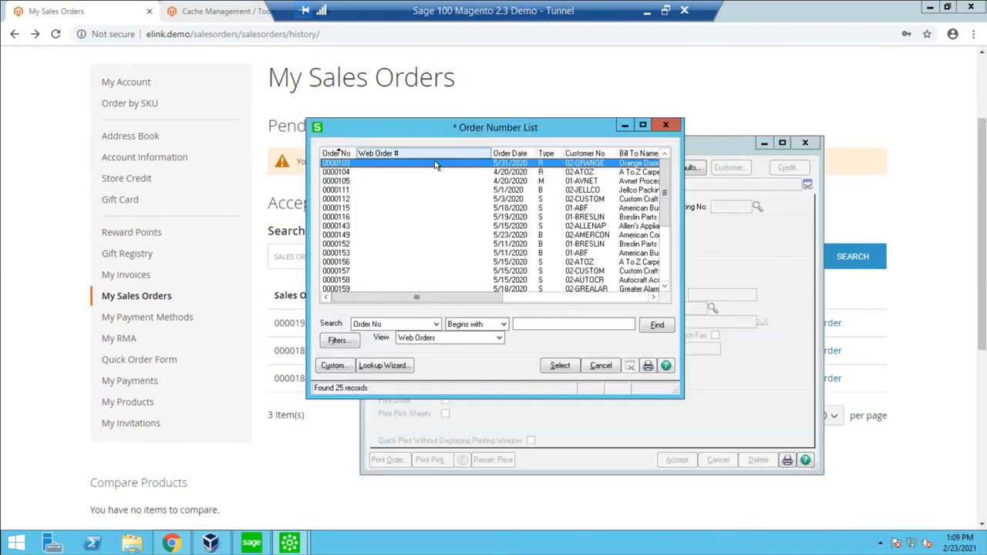
pyautogui.click(375, 154)
pyautogui.click(423, 166)
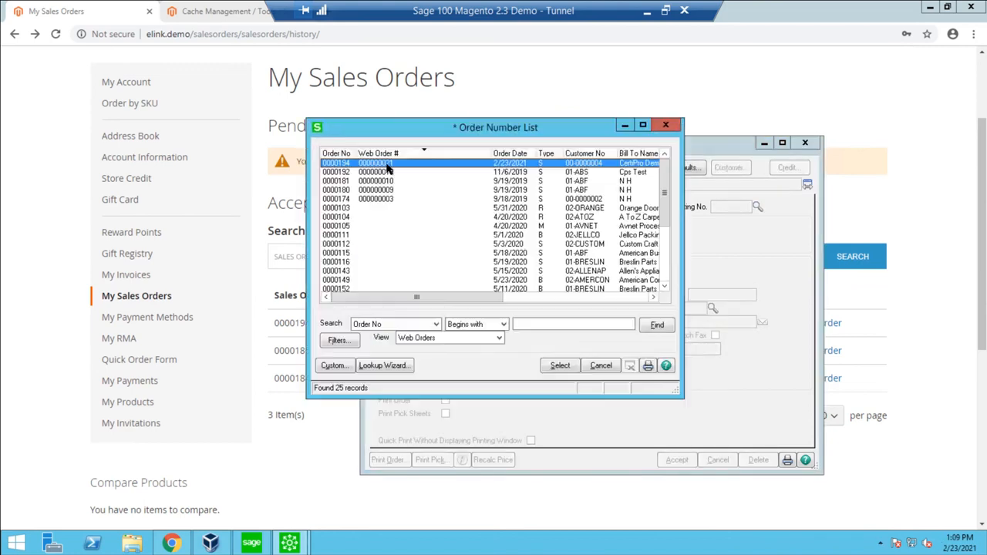
# Load the picked sales order, acknowledging its credit card pre-authorization notice, and check the customer number in the order header.
pyautogui.doubleClick(388, 169)
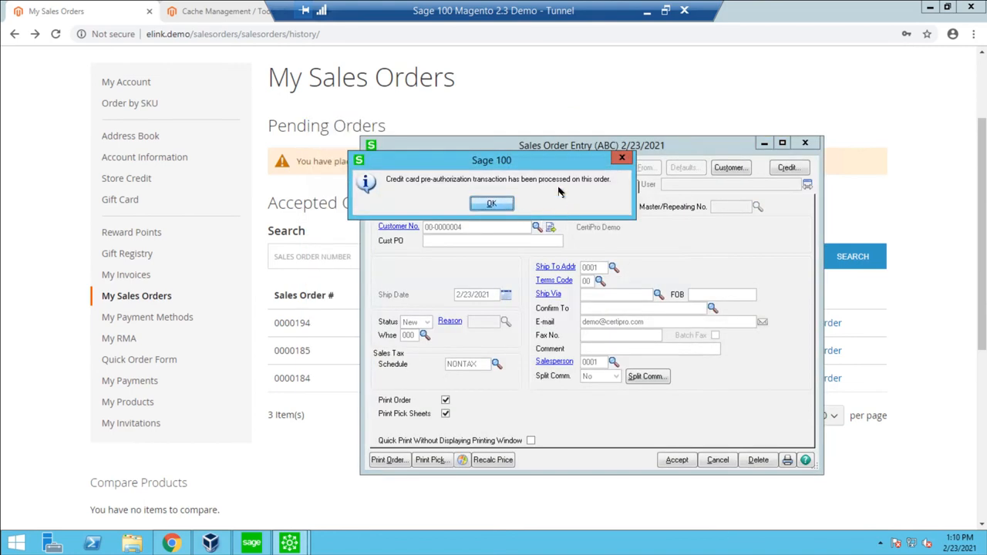
pyautogui.click(489, 203)
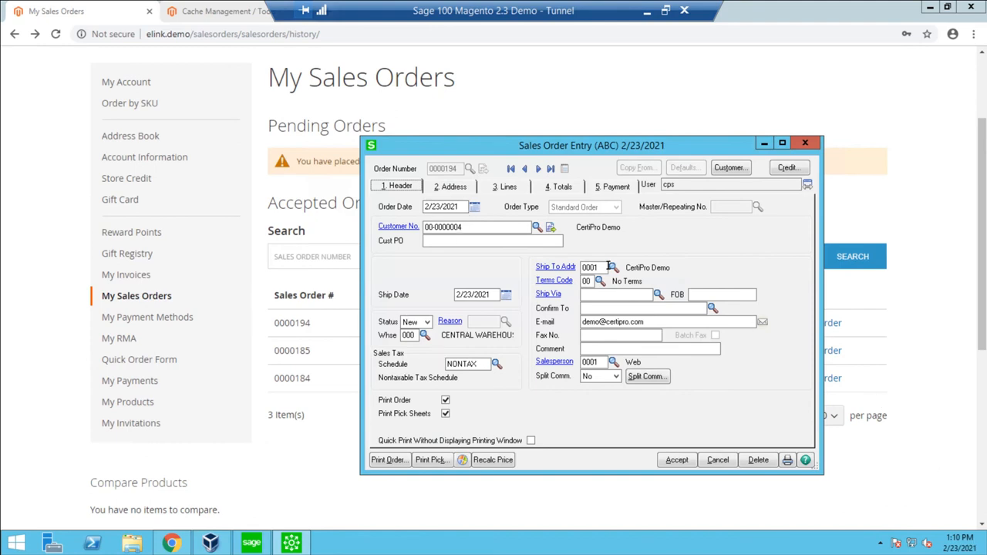
pyautogui.click(479, 227)
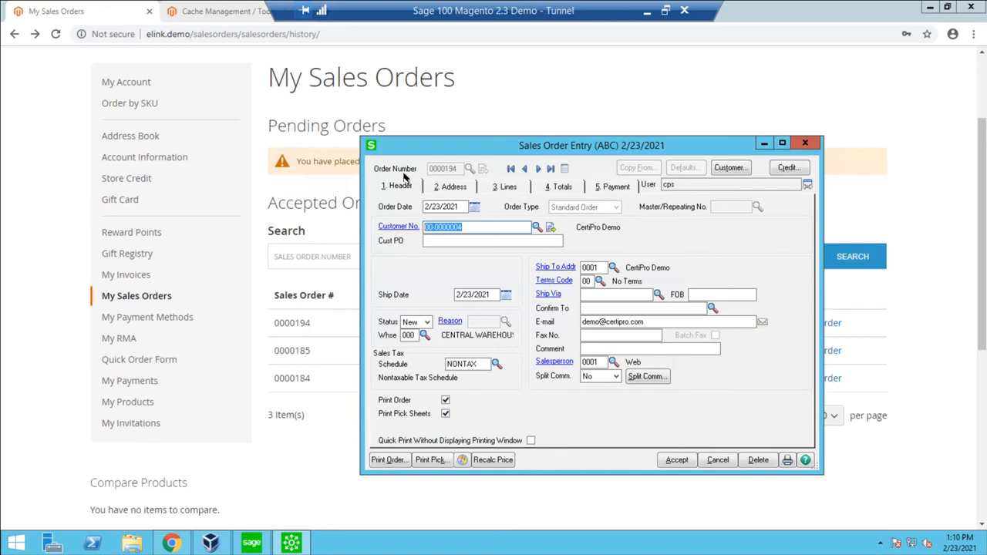
# Examine the sales order's bill-to and ship-to addresses, including the ship-to name, and return to the order header.
pyautogui.click(449, 187)
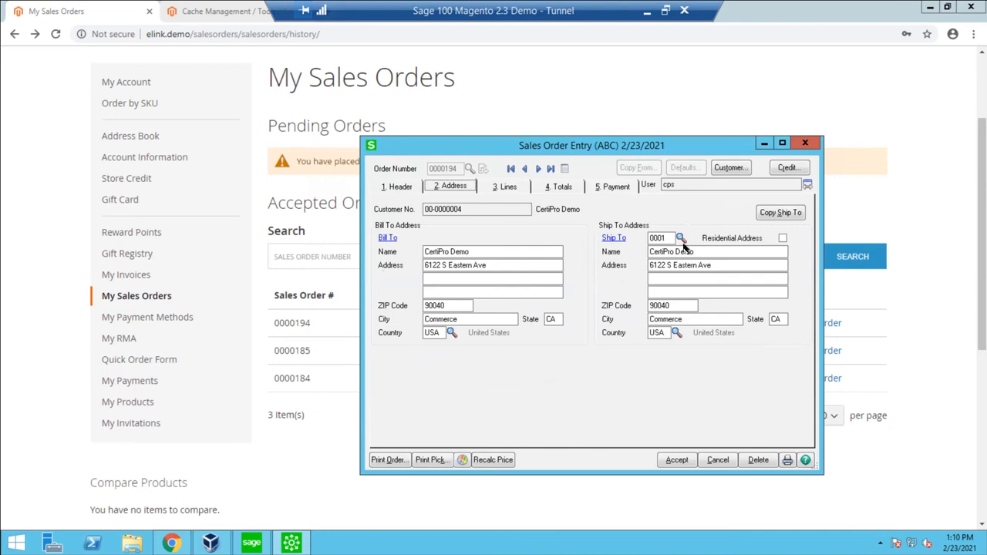
pyautogui.doubleClick(662, 252)
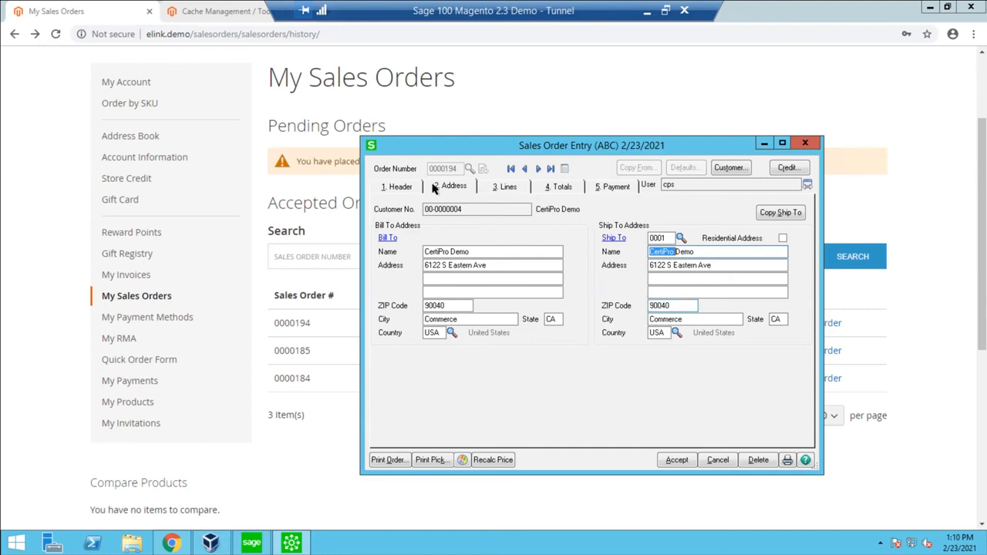
pyautogui.click(401, 188)
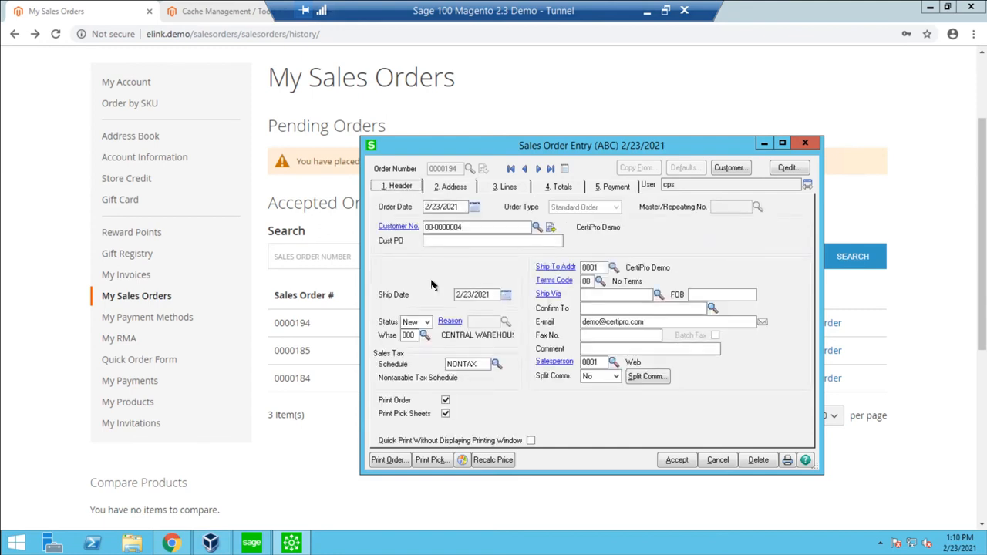
# Examine the sales order's payment ID, card details and authorization information, comparing them with the order header.
pyautogui.click(598, 190)
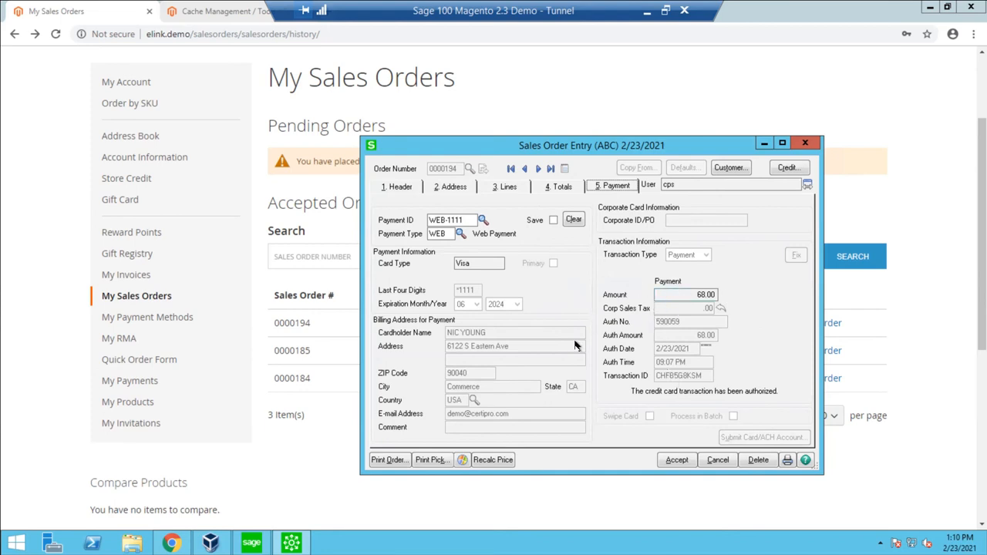
pyautogui.click(408, 189)
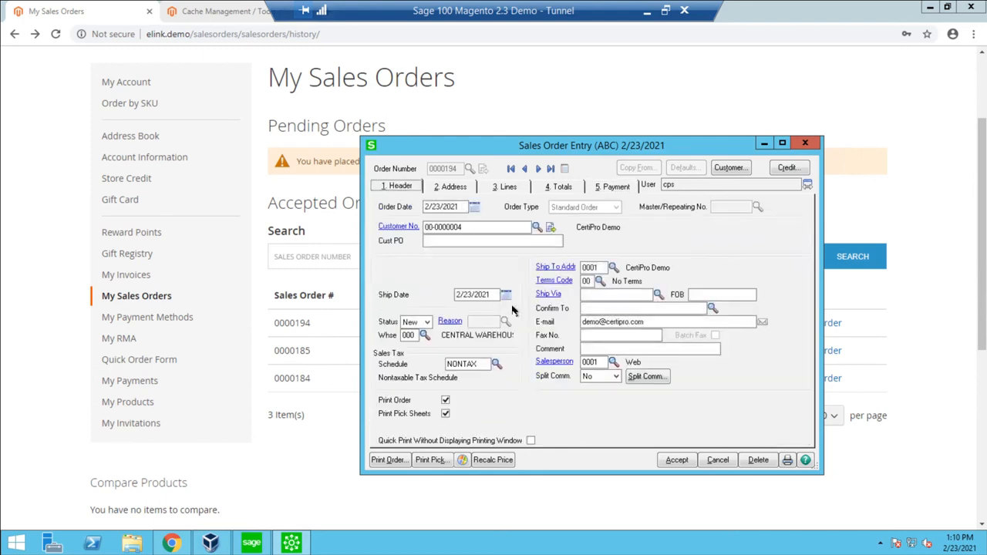
pyautogui.click(614, 186)
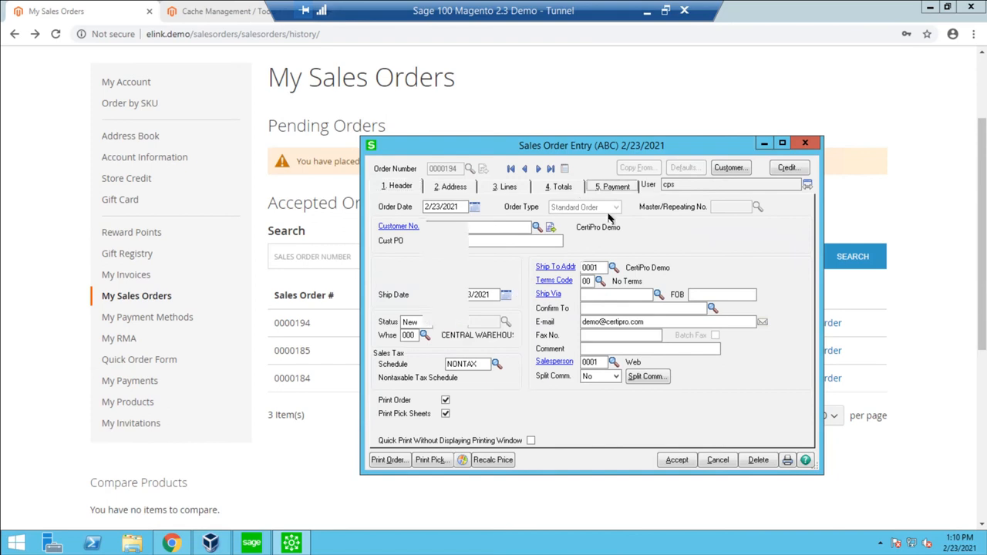
pyautogui.click(394, 189)
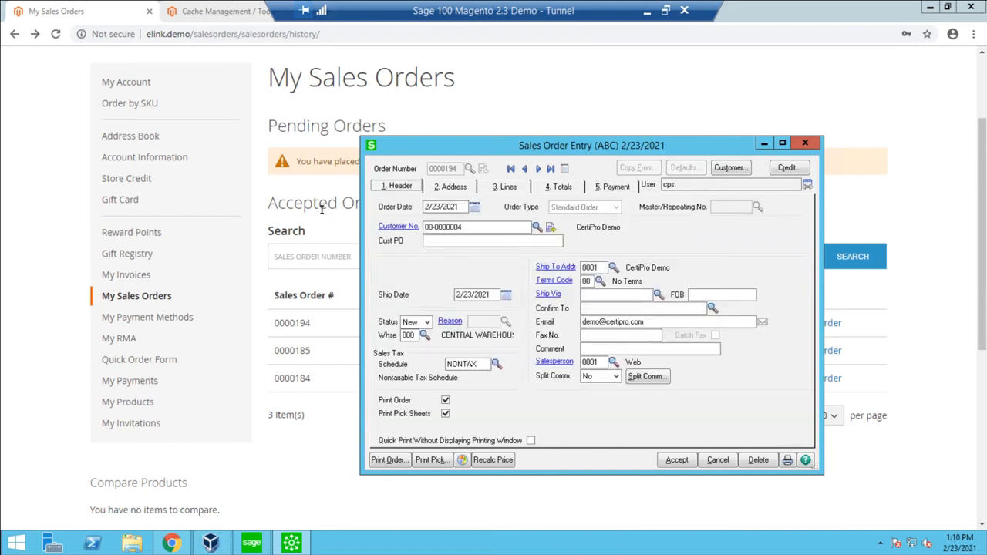
# Switch back to the Magento customer account in the browser and view the Quick Order Form with its SKU and quantity entry.
pyautogui.click(307, 184)
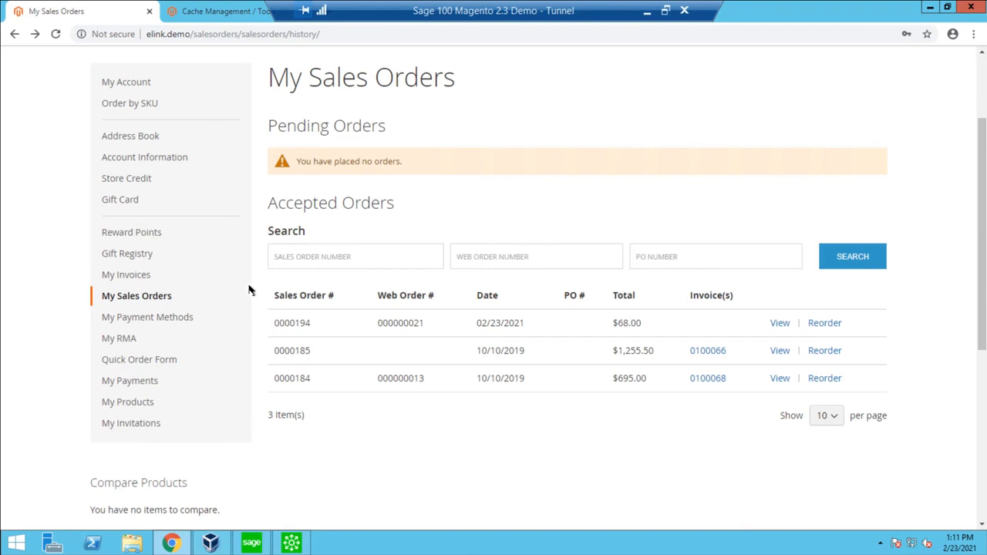
pyautogui.click(134, 360)
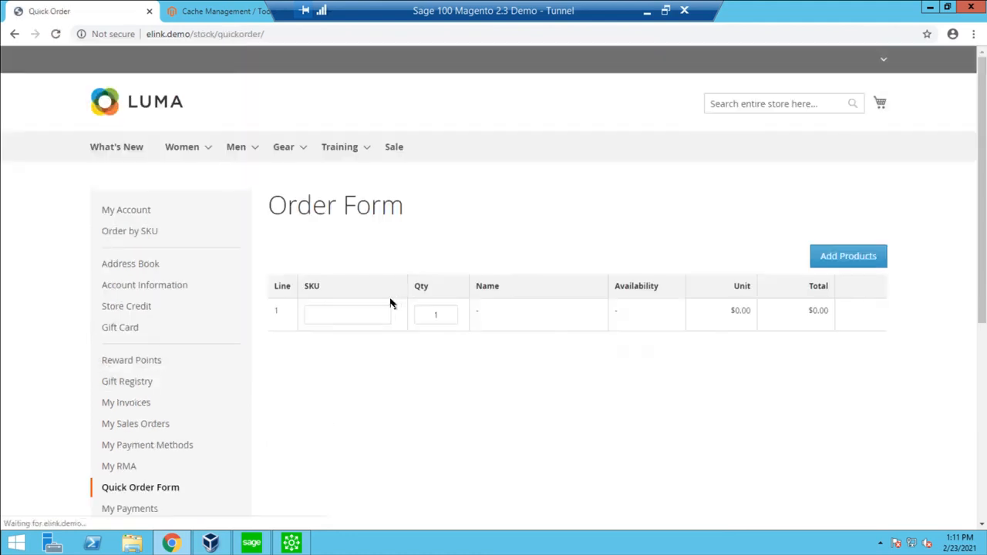
pyautogui.click(367, 318)
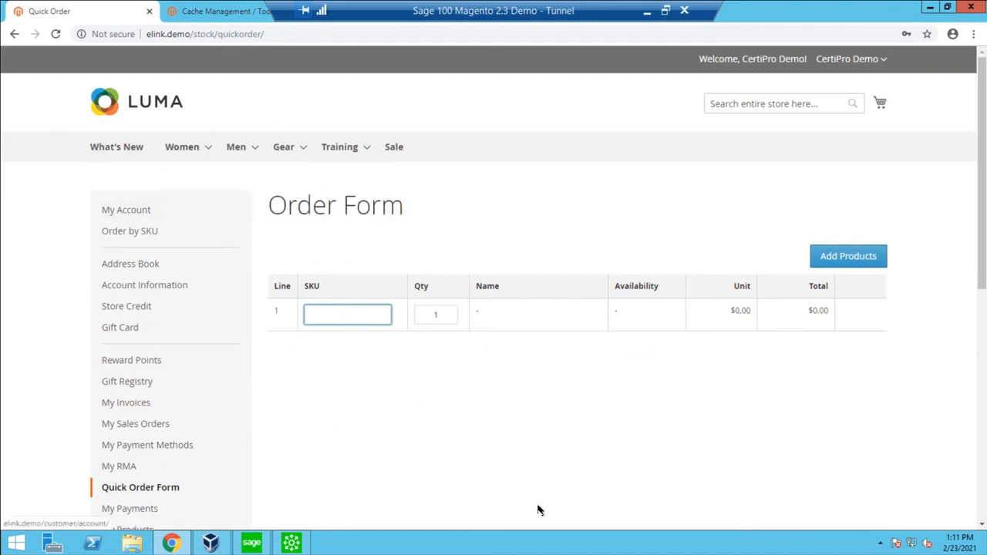
pyautogui.click(502, 460)
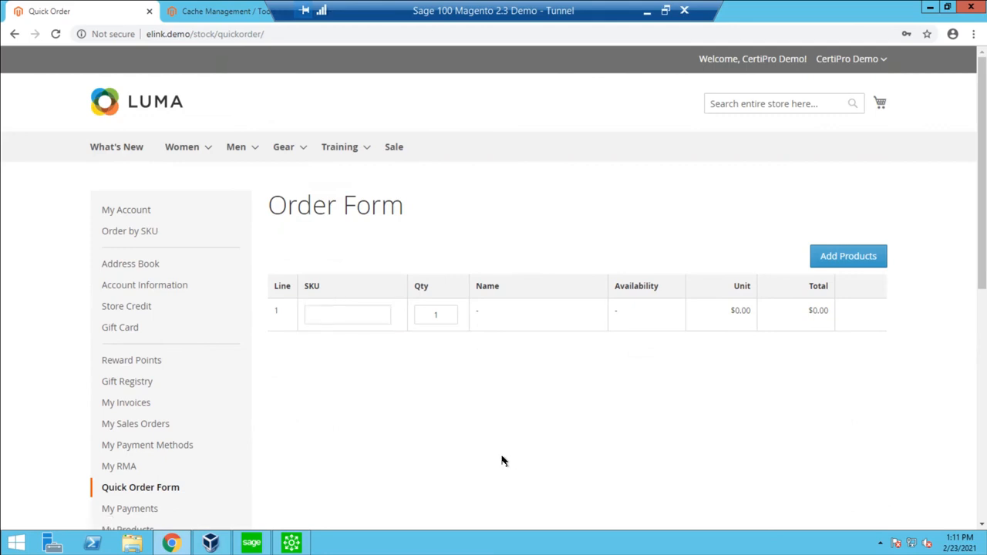